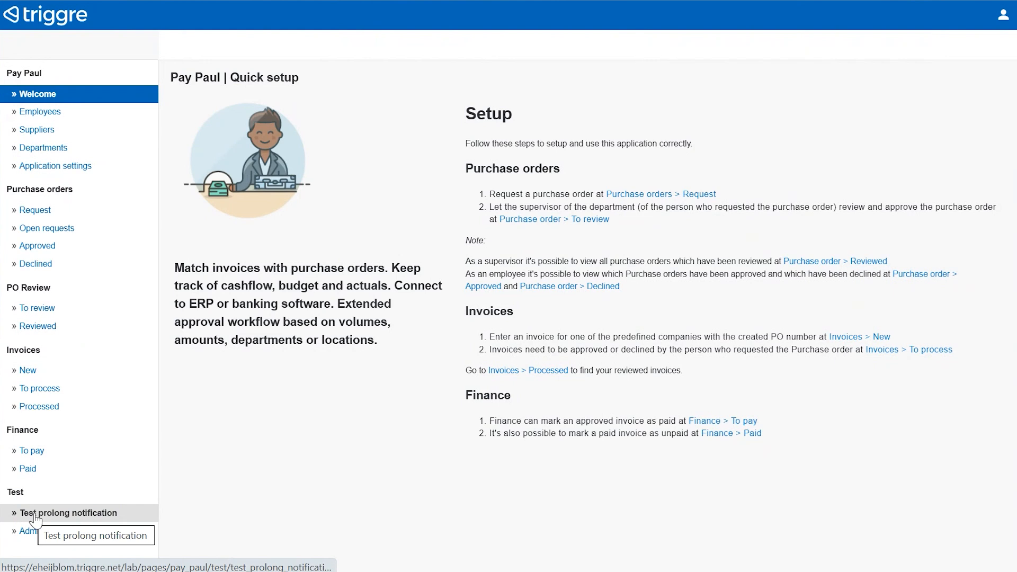
- Run the prolong notification test for the notification date 19-12-2025
click(35, 519)
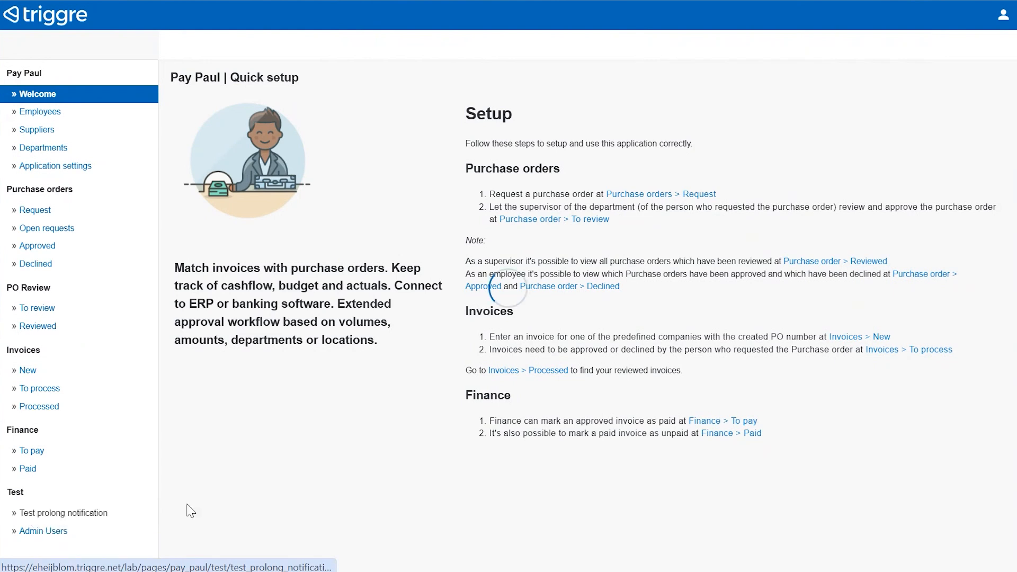
click(328, 129)
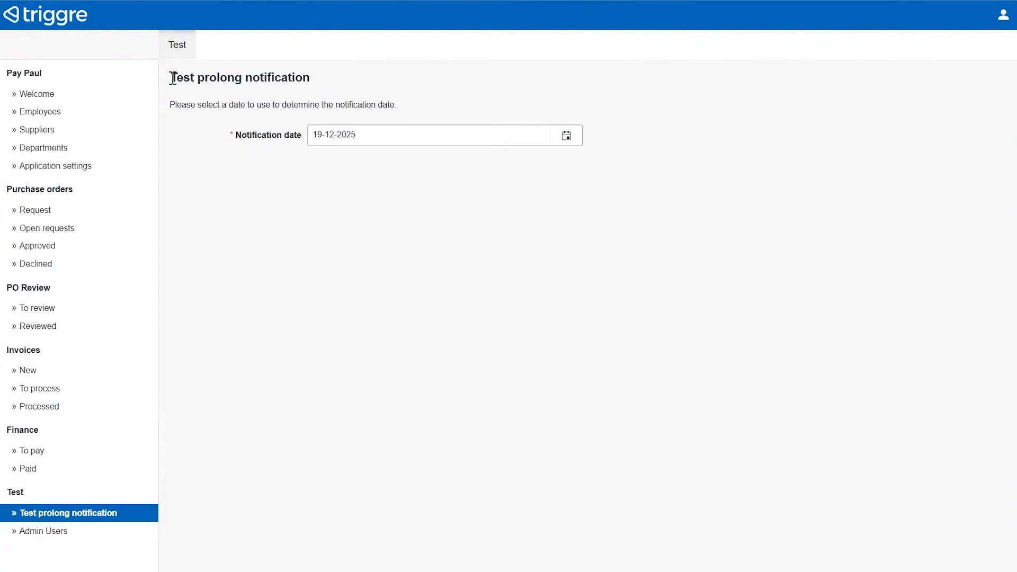
click(180, 50)
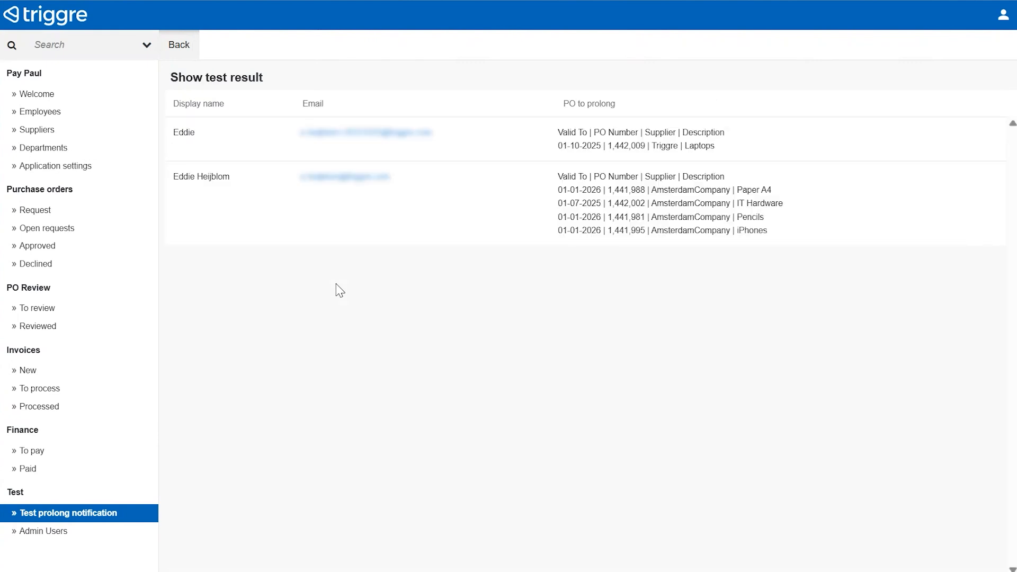
- Examine the PO to prolong text listed for each user in the test result
drag(558, 175, 776, 251)
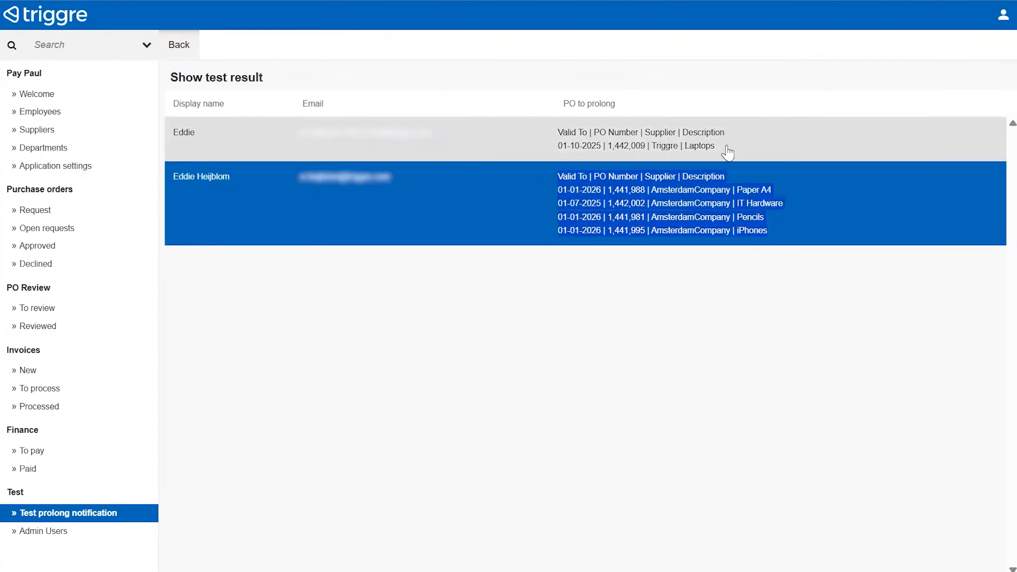
drag(717, 147, 547, 141)
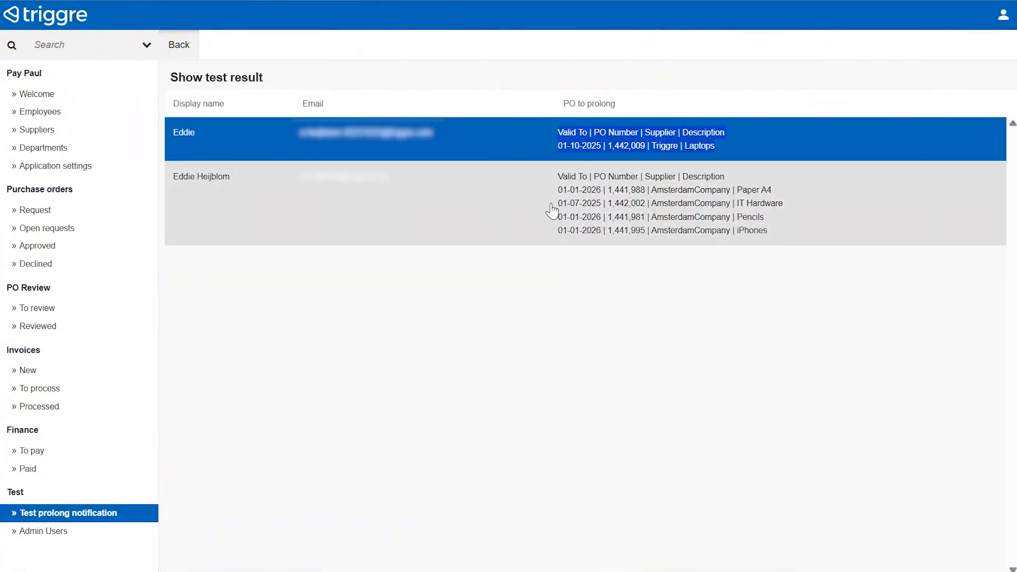
drag(559, 193, 574, 215)
click(599, 235)
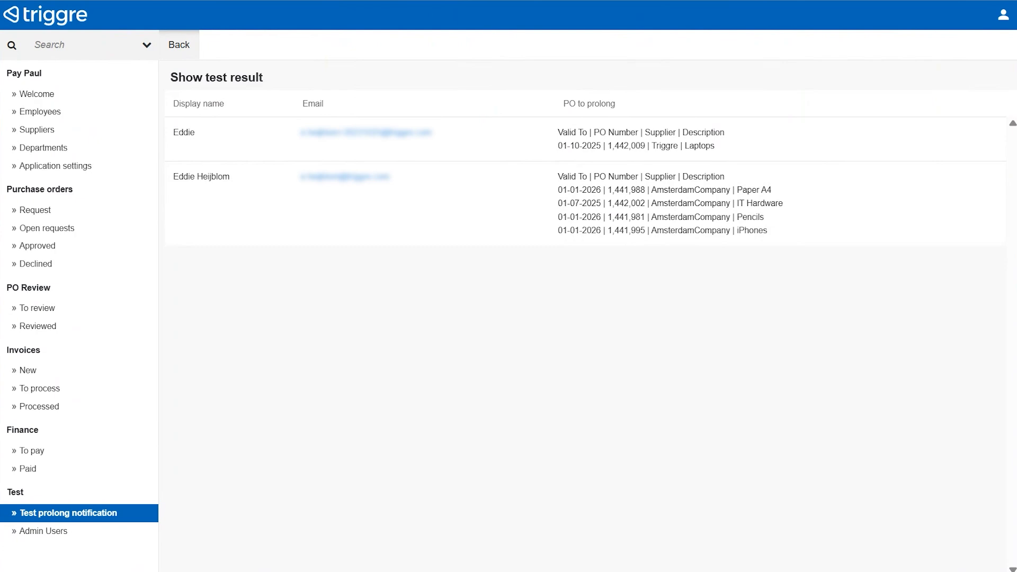
- Read the expiring PO lines in both "Expiring PO numbers" notification e-mails, closing the first before examining the second
drag(569, 22, 677, 35)
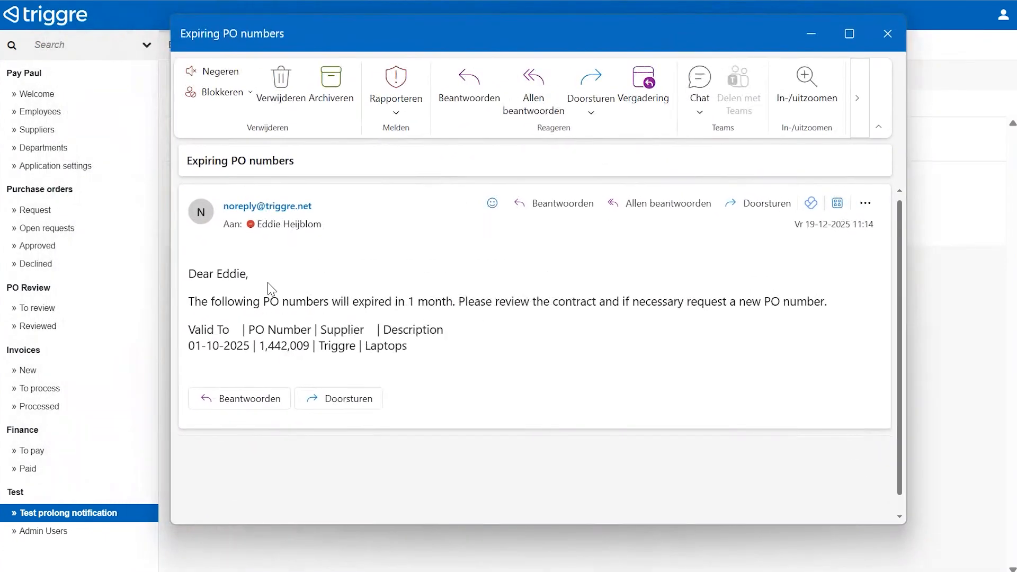
drag(206, 346, 258, 346)
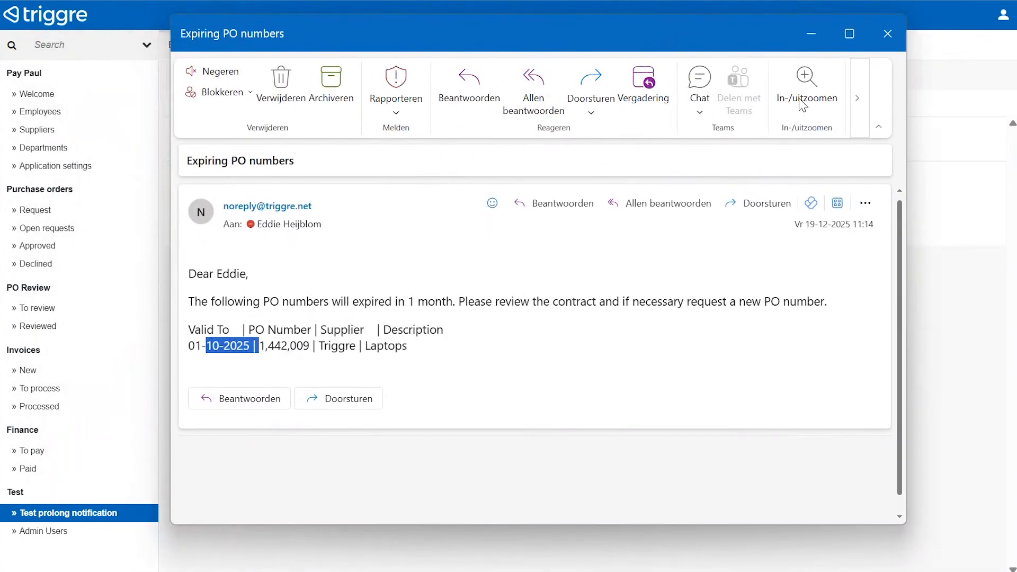
click(889, 33)
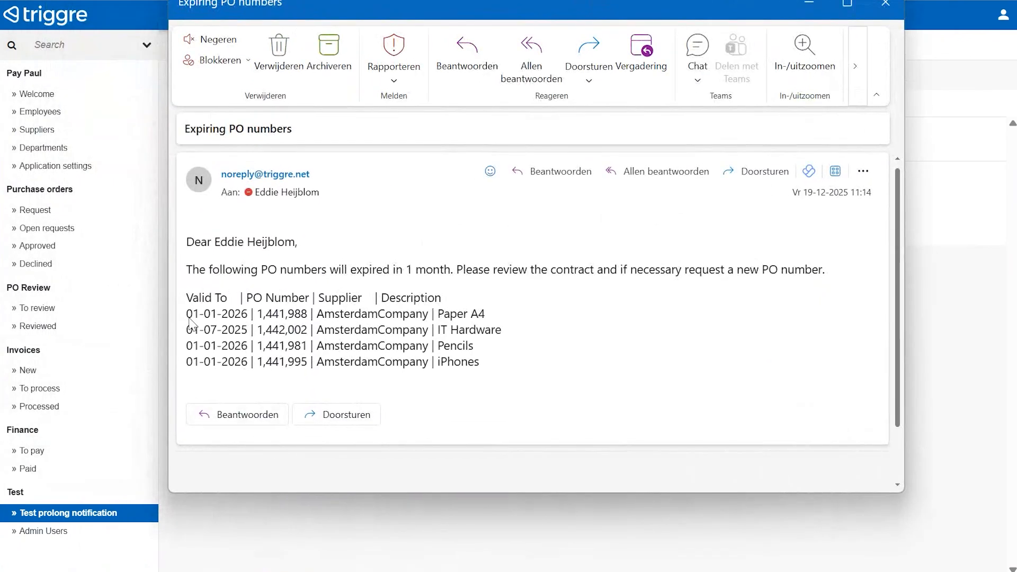
drag(199, 298, 420, 343)
click(522, 376)
drag(443, 315, 495, 318)
click(497, 338)
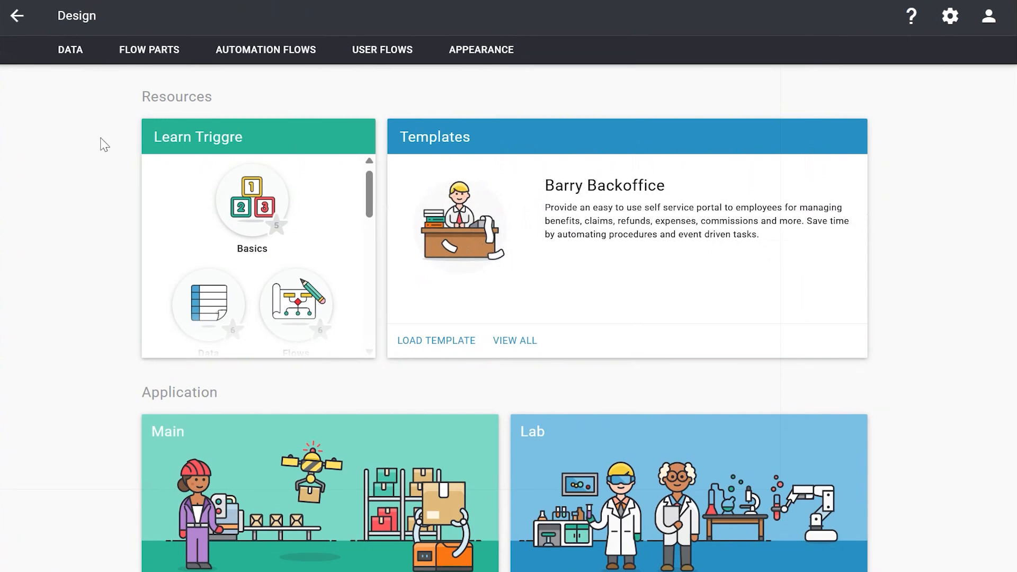
- Examine the properties of the User data item in the application's data model
click(65, 60)
scroll(84, 270, down, 3)
click(307, 401)
scroll(217, 314, down, 2)
scroll(222, 319, down, 2)
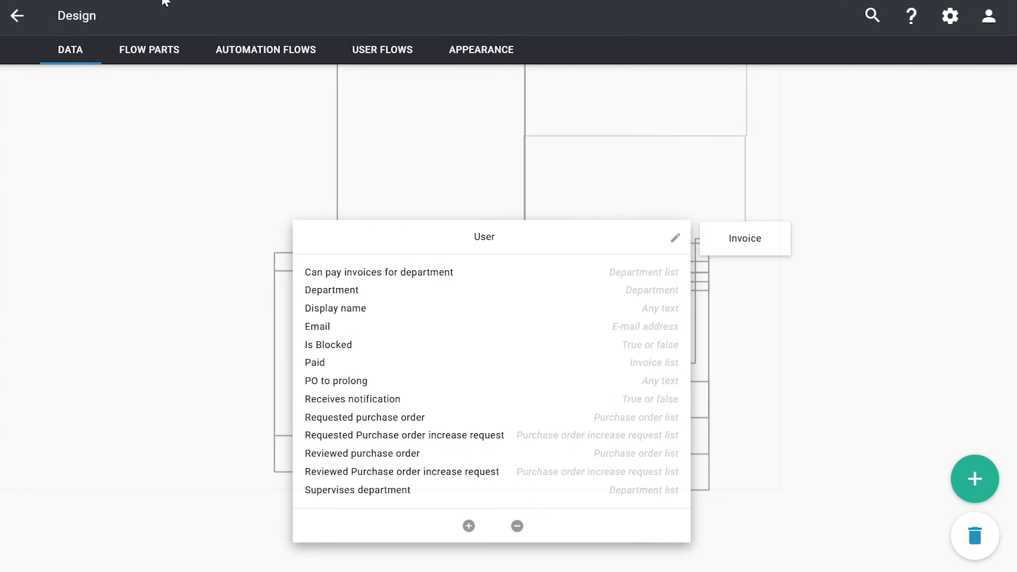
- Search the flow parts for "not" and open "Notification list to prolong mail"
click(140, 52)
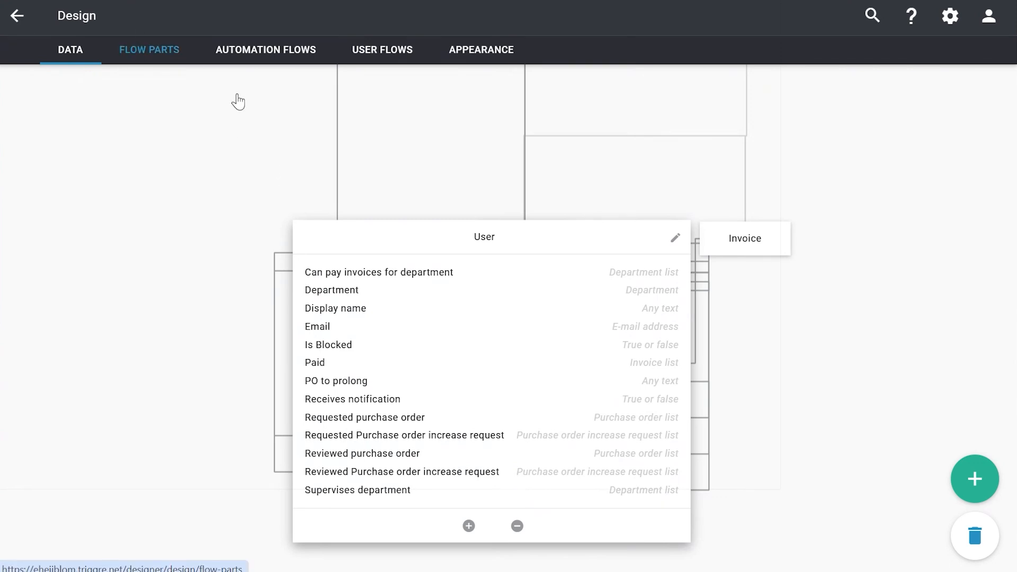
text(not)
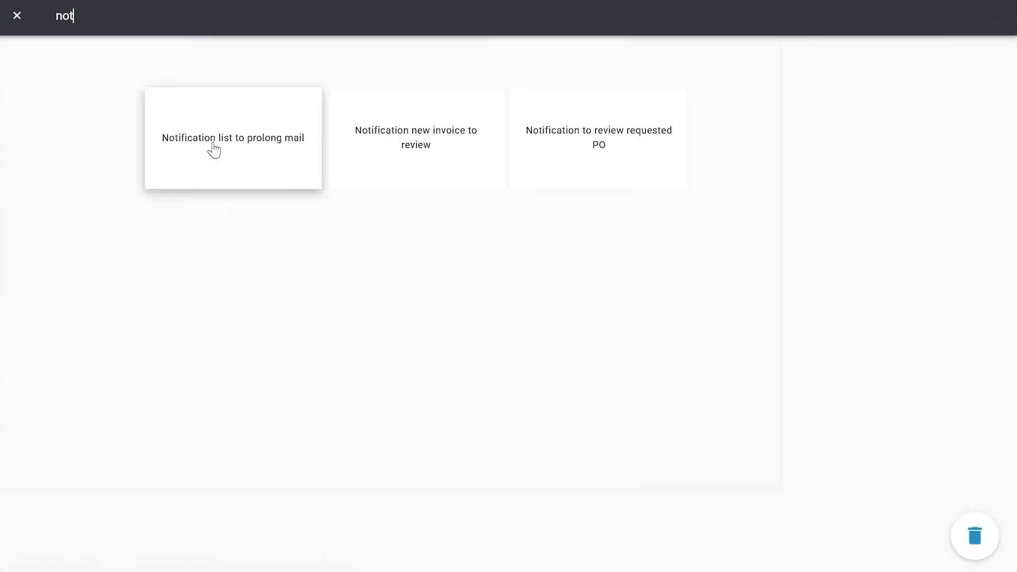
click(193, 159)
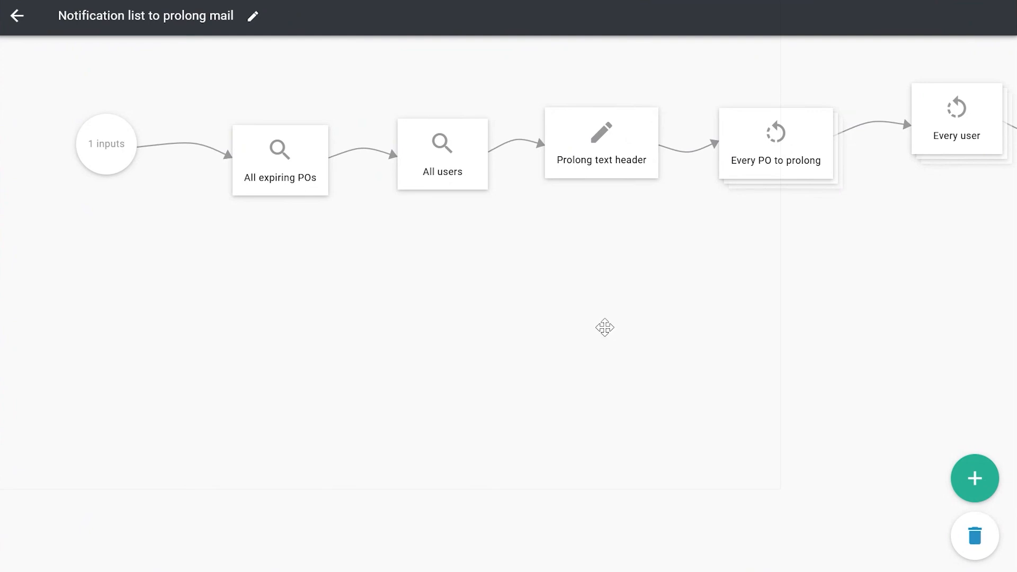
- Inspect the lookup rule of the All users step in the flow, then close it without changes
drag(604, 327, 562, 363)
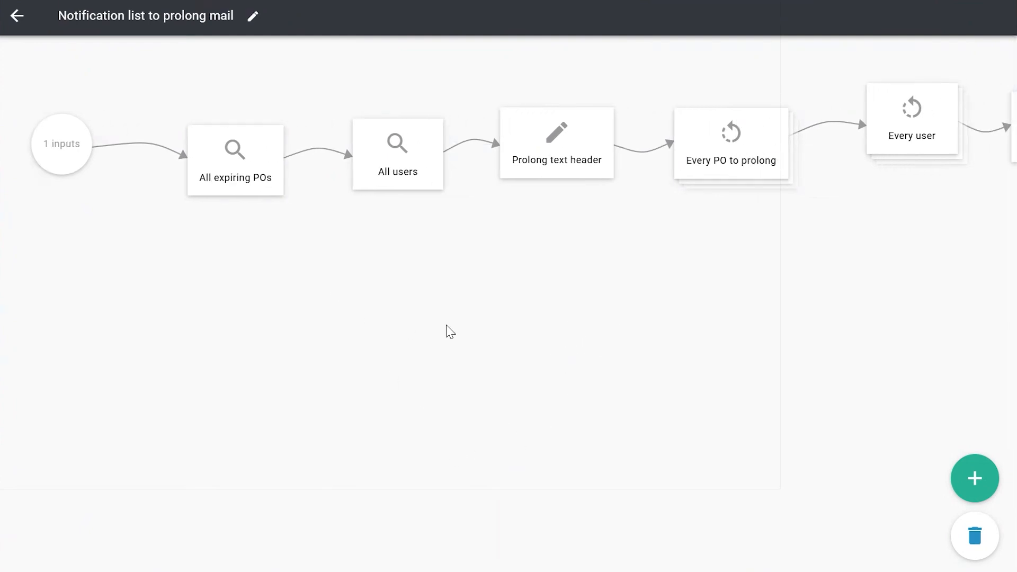
drag(465, 326, 445, 334)
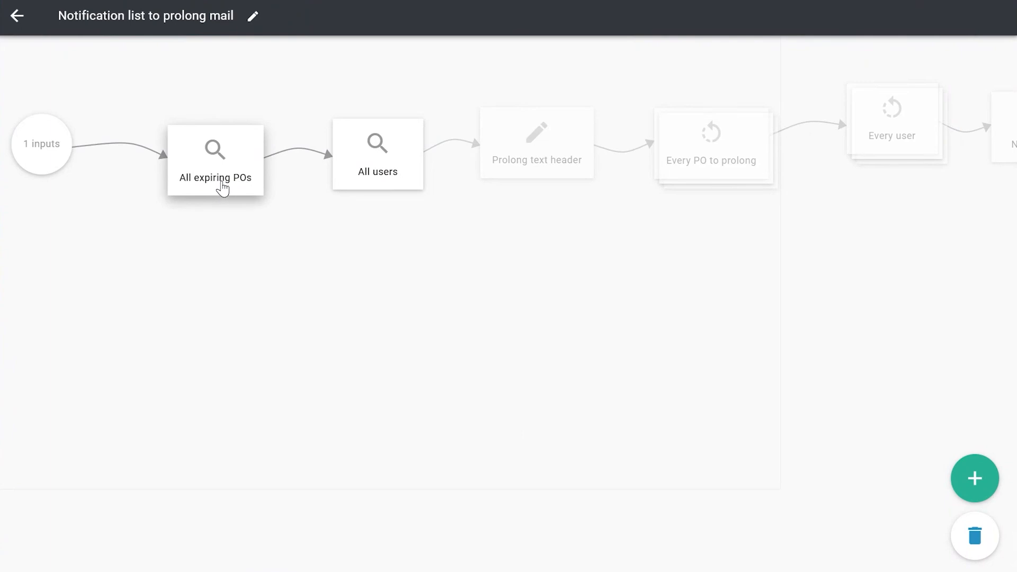
drag(497, 252, 438, 256)
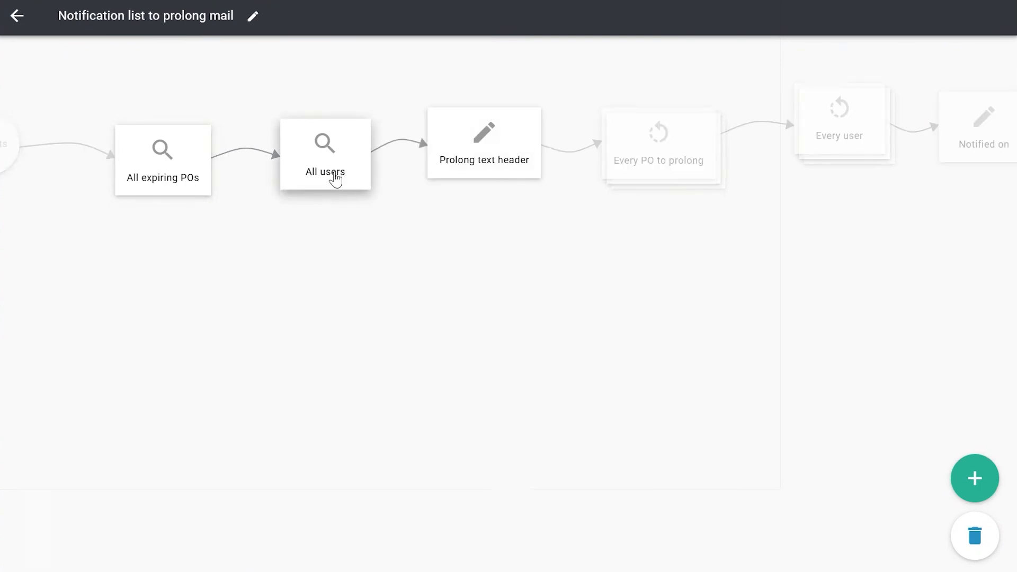
click(336, 180)
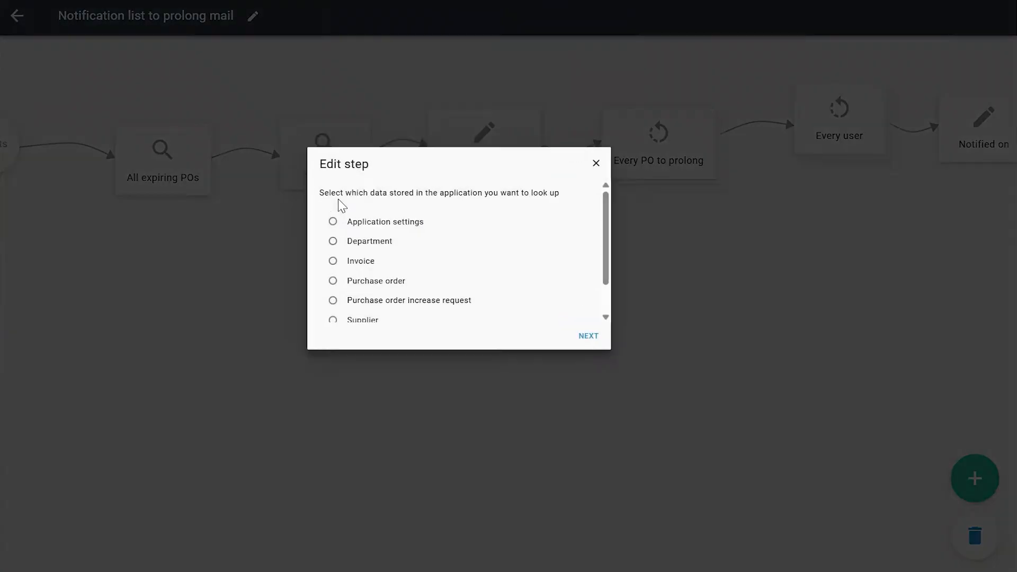
click(664, 392)
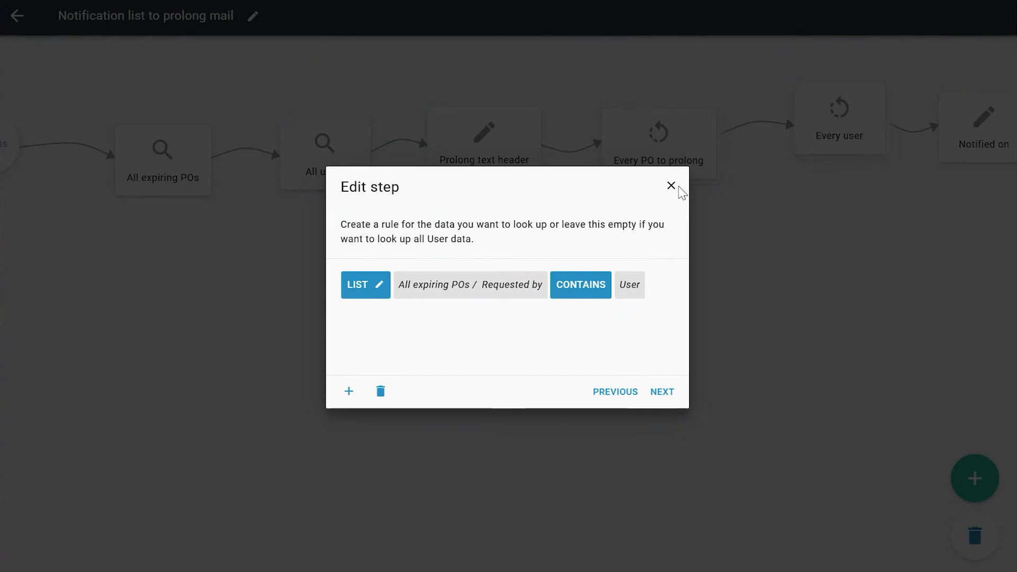
click(671, 185)
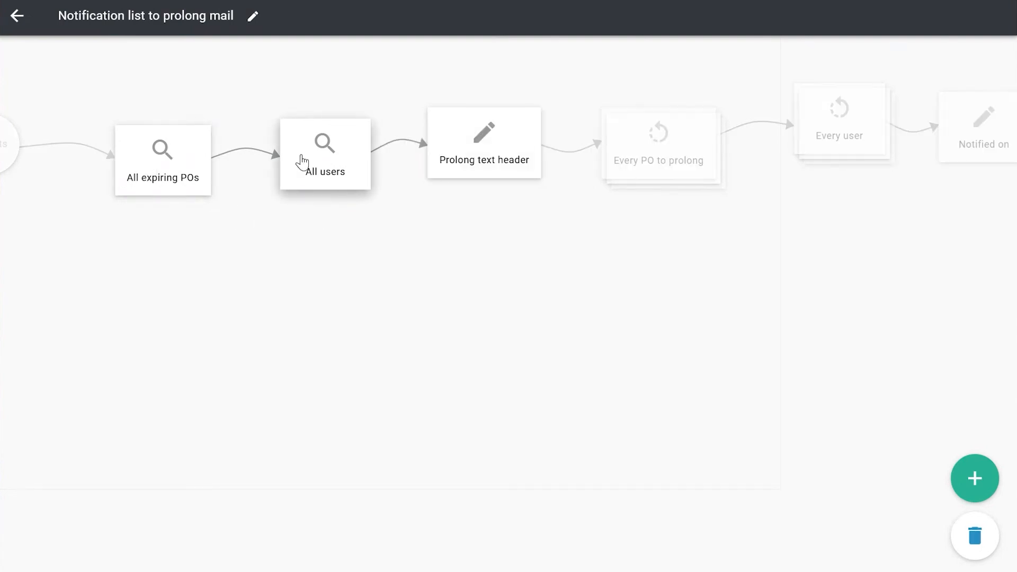
- Inspect the specific text that the Prolong text header step fills into the PO to prolong property, then close it
drag(672, 286, 615, 302)
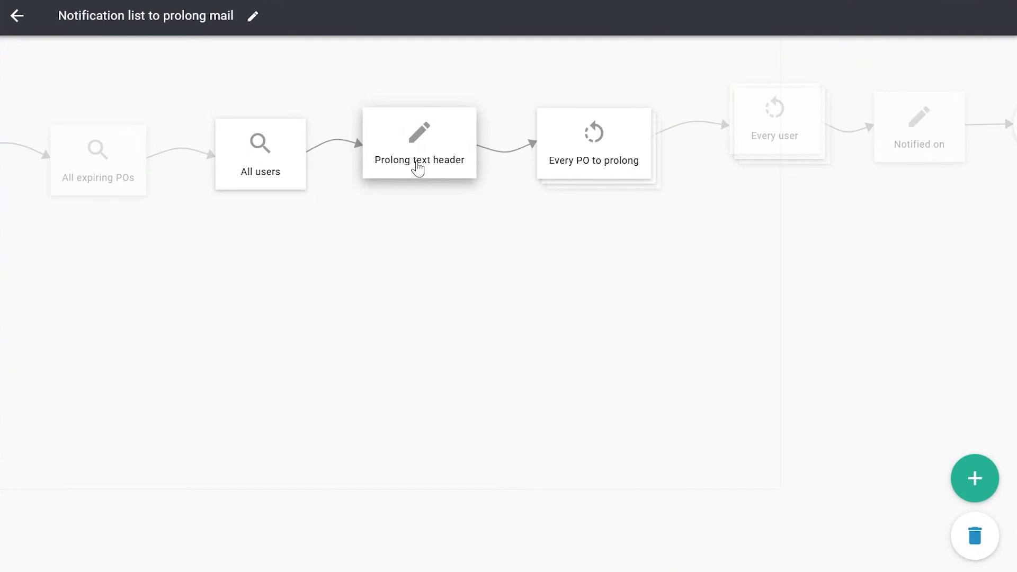
click(418, 169)
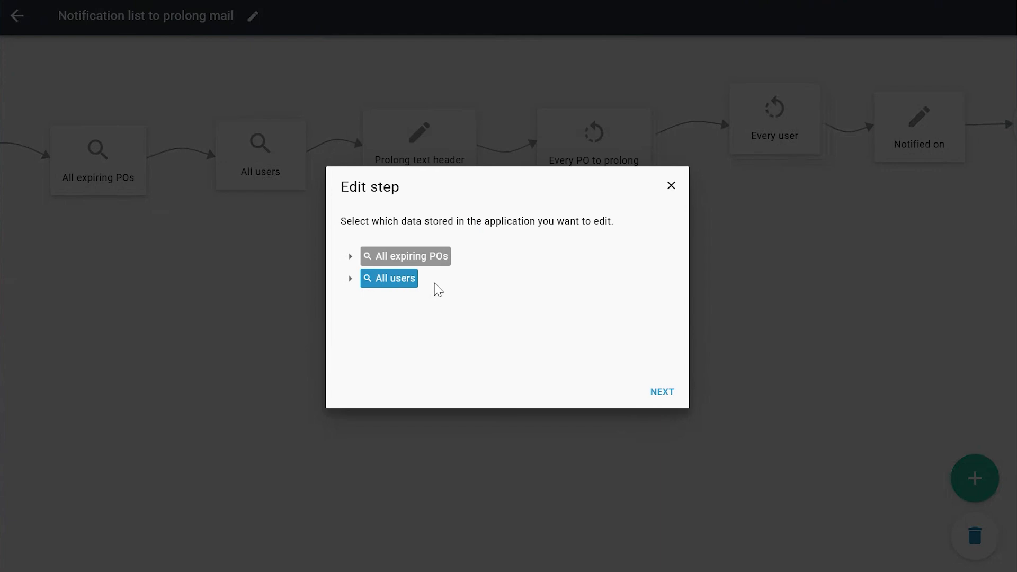
click(662, 392)
scroll(577, 339, down, 1)
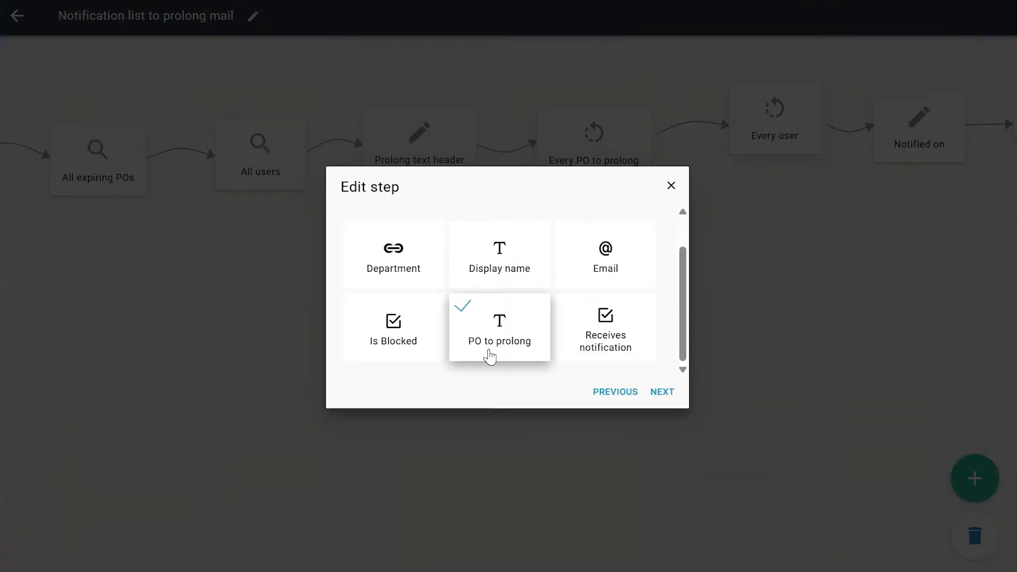
click(489, 357)
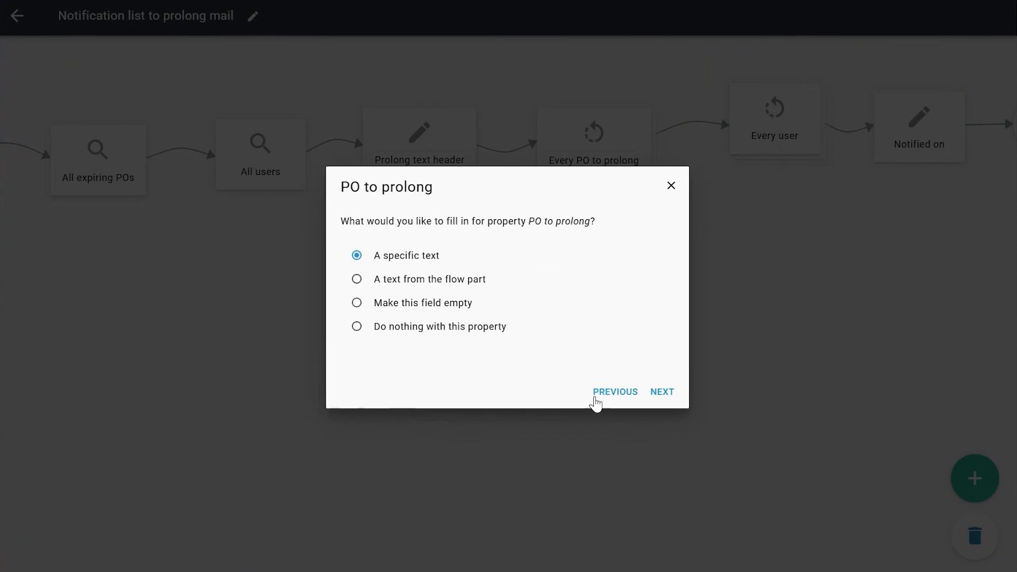
click(663, 392)
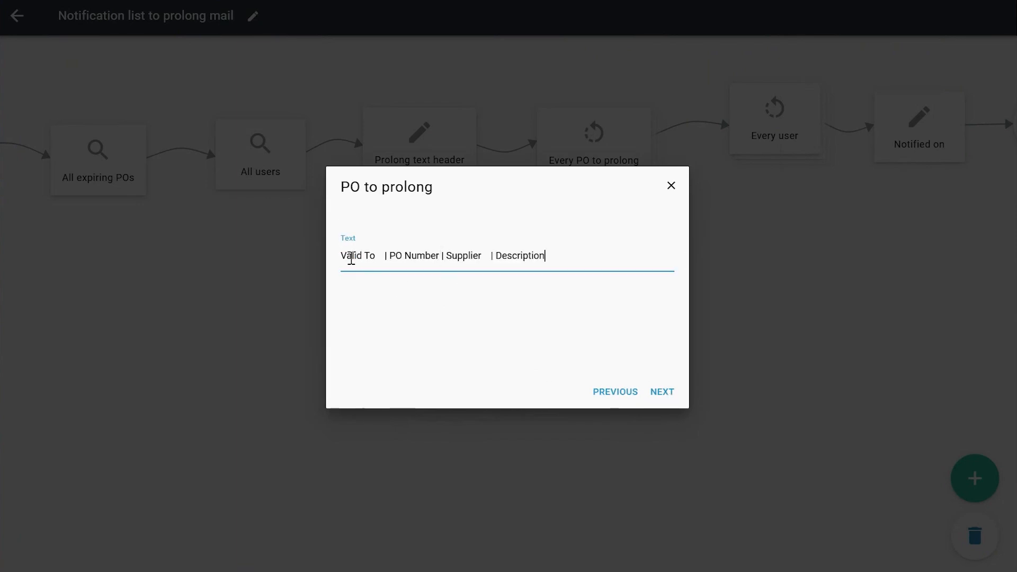
drag(347, 256, 534, 258)
click(670, 187)
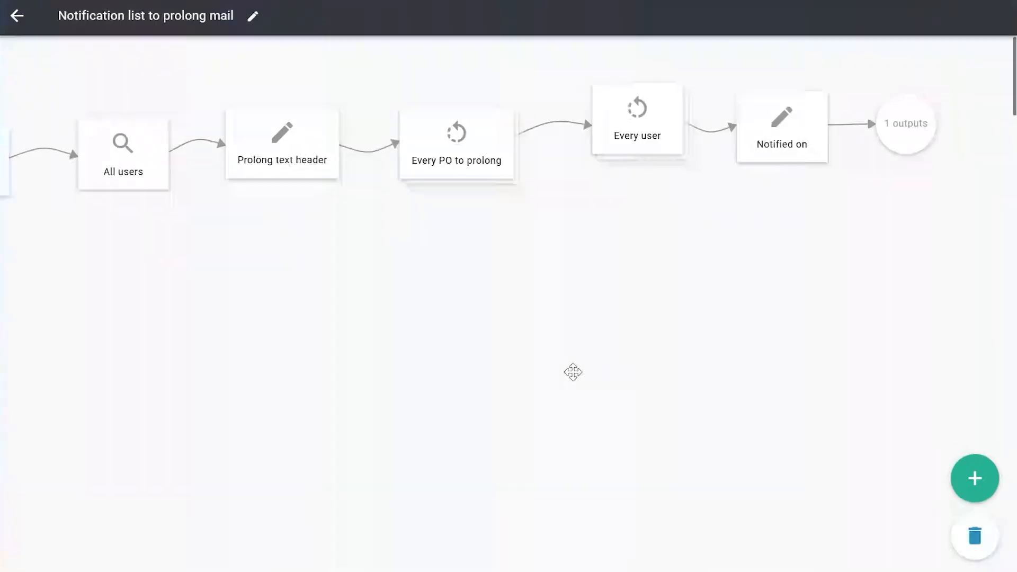
- Examine the full calculation of the PO to prolong text step inside the Every PO to prolong loop
click(447, 179)
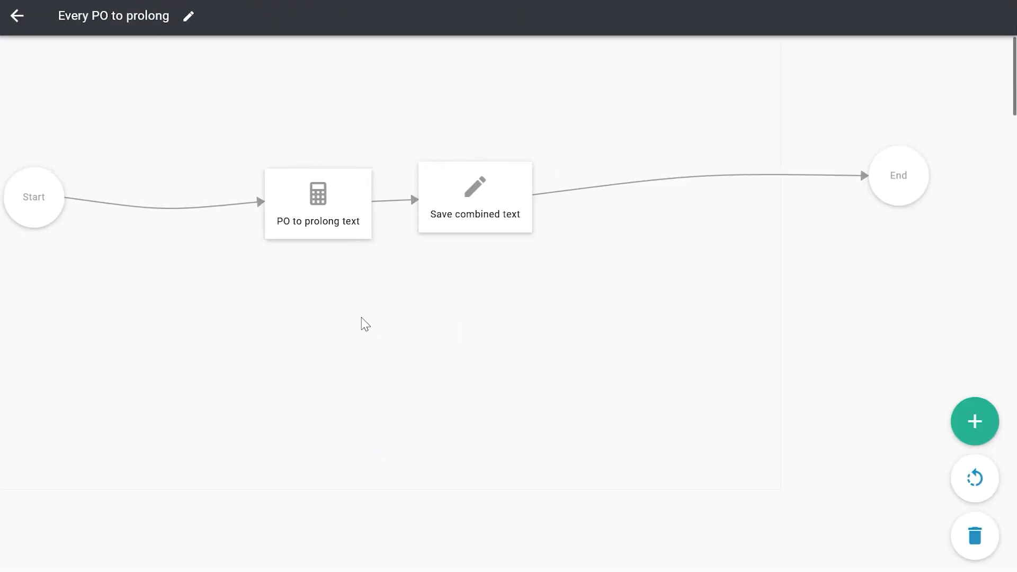
click(329, 225)
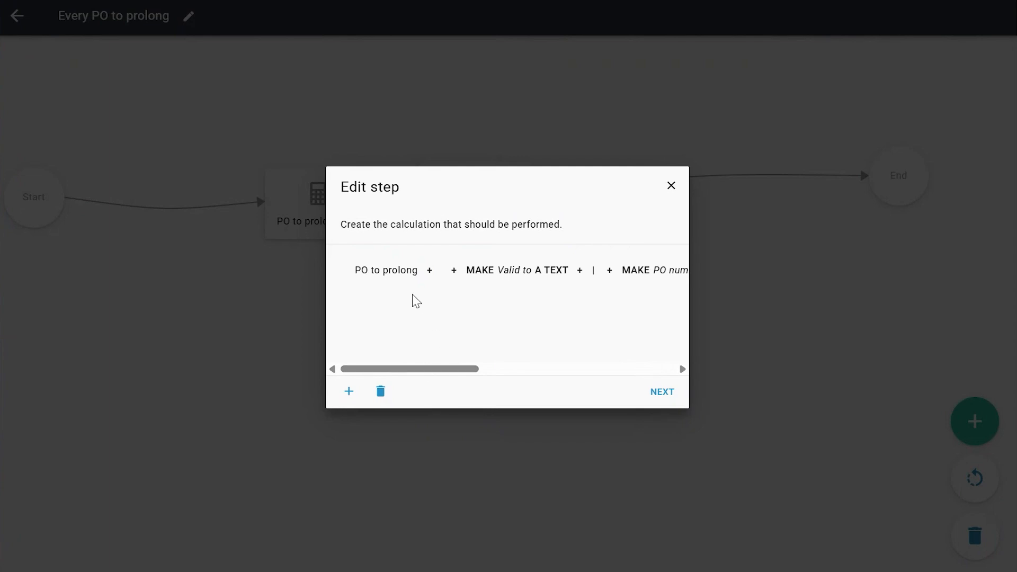
click(387, 276)
drag(409, 369, 470, 387)
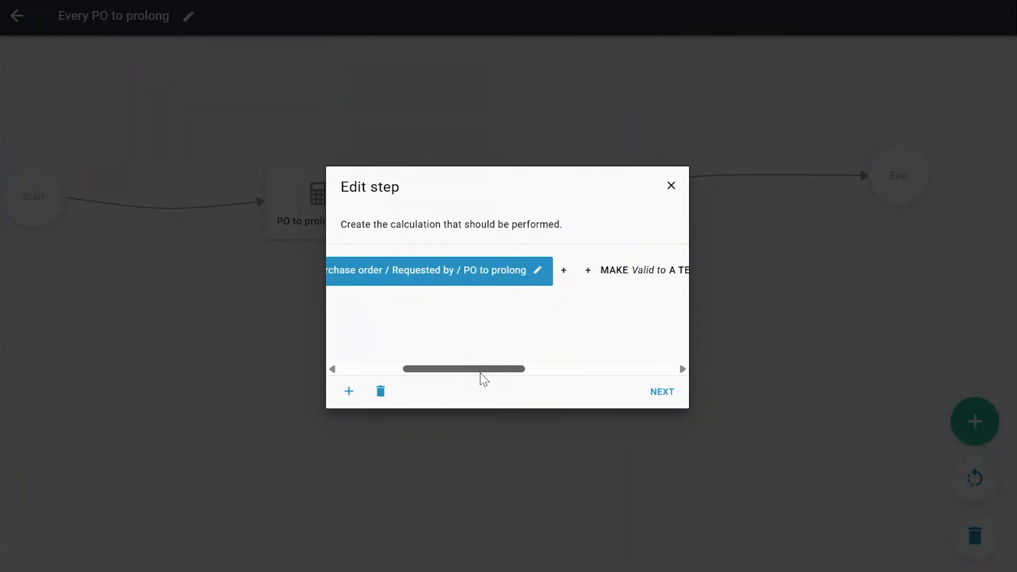
drag(481, 376, 413, 380)
scroll(496, 346, right, 2)
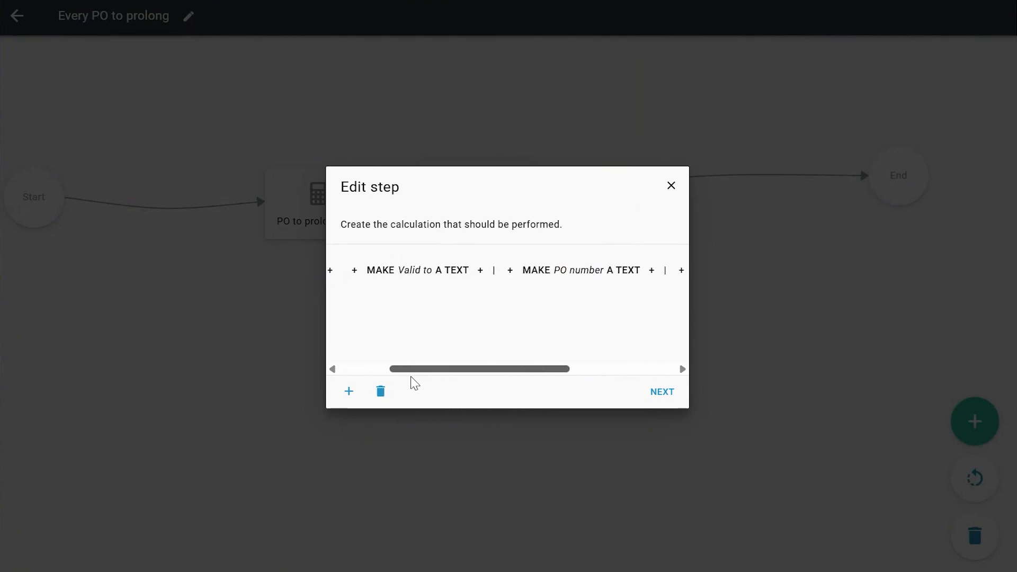
scroll(459, 370, left, 2)
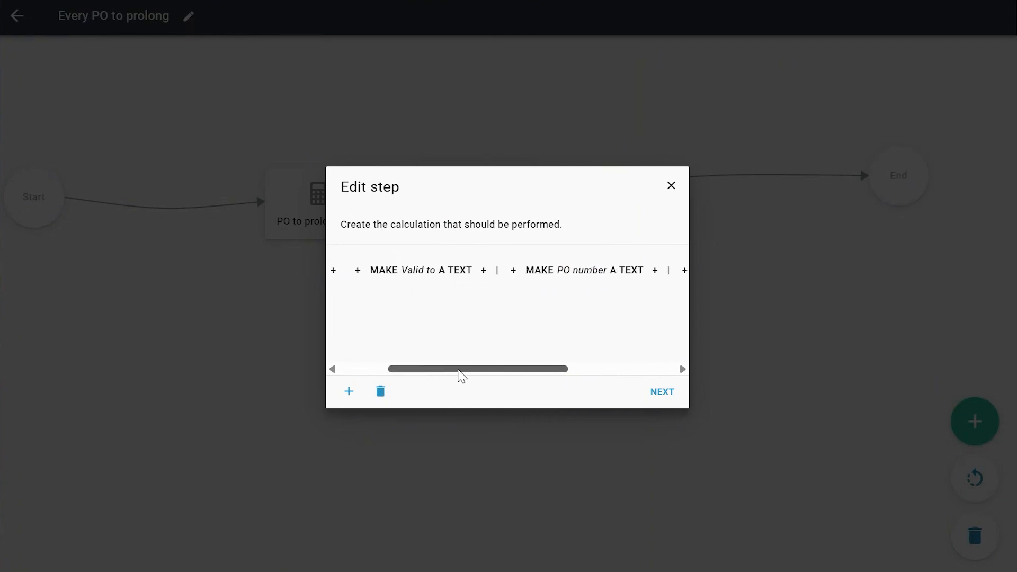
scroll(524, 379, right, 5)
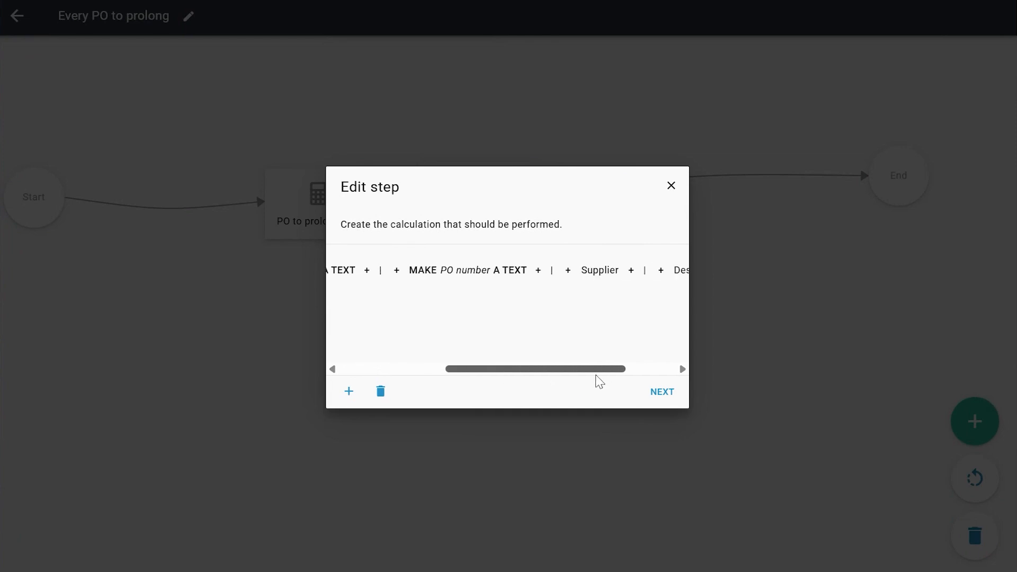
drag(592, 365, 429, 386)
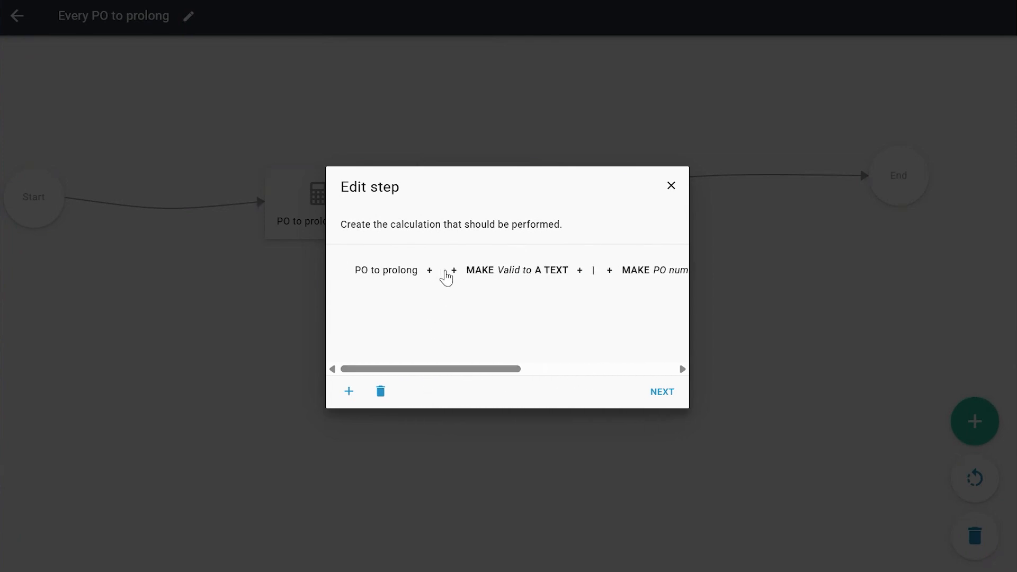
click(456, 280)
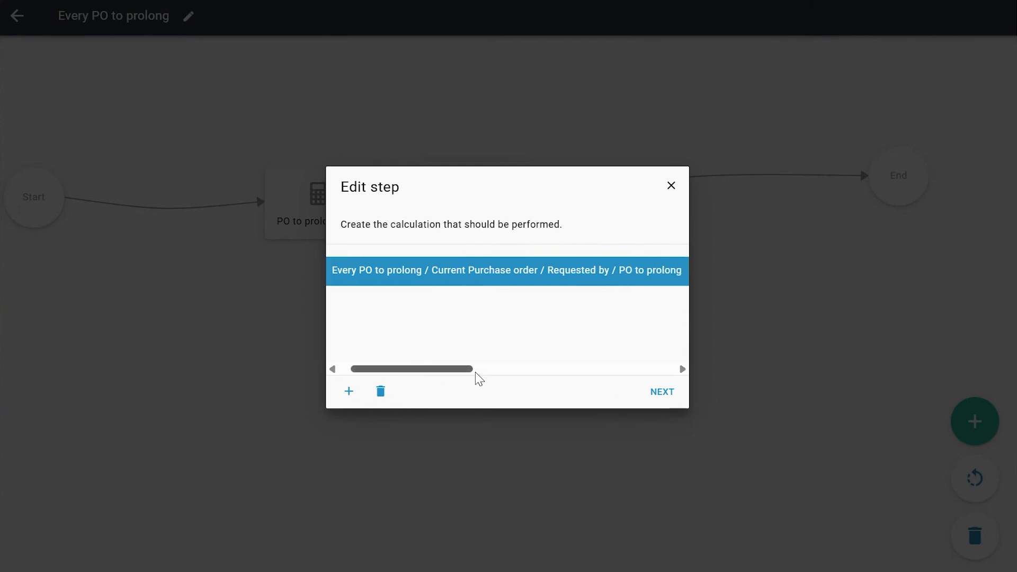
scroll(479, 378, right, 5)
drag(485, 369, 399, 371)
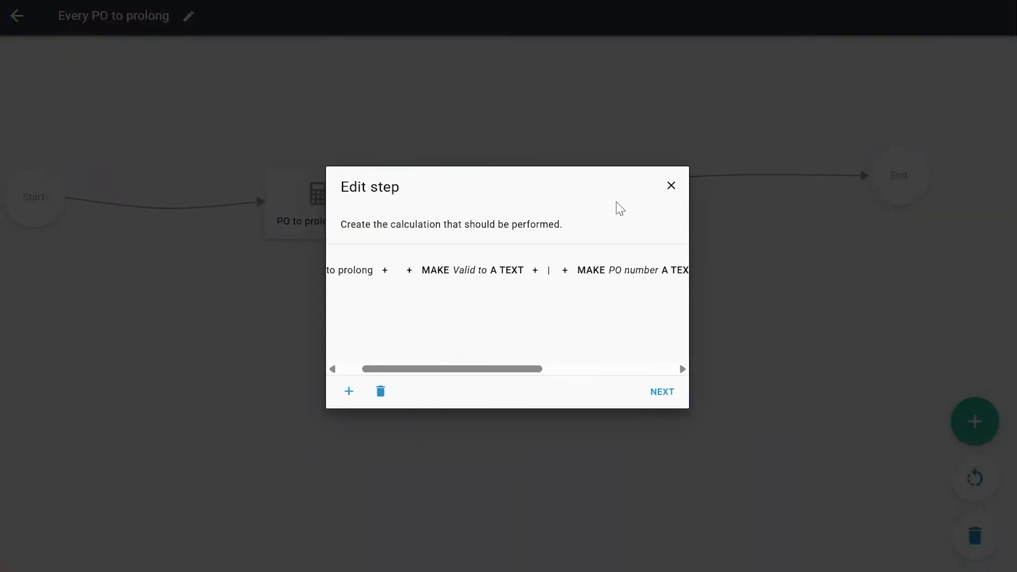
- Close the calculation unchanged, leave the Every PO to prolong loop, and open the Every user loop
click(671, 187)
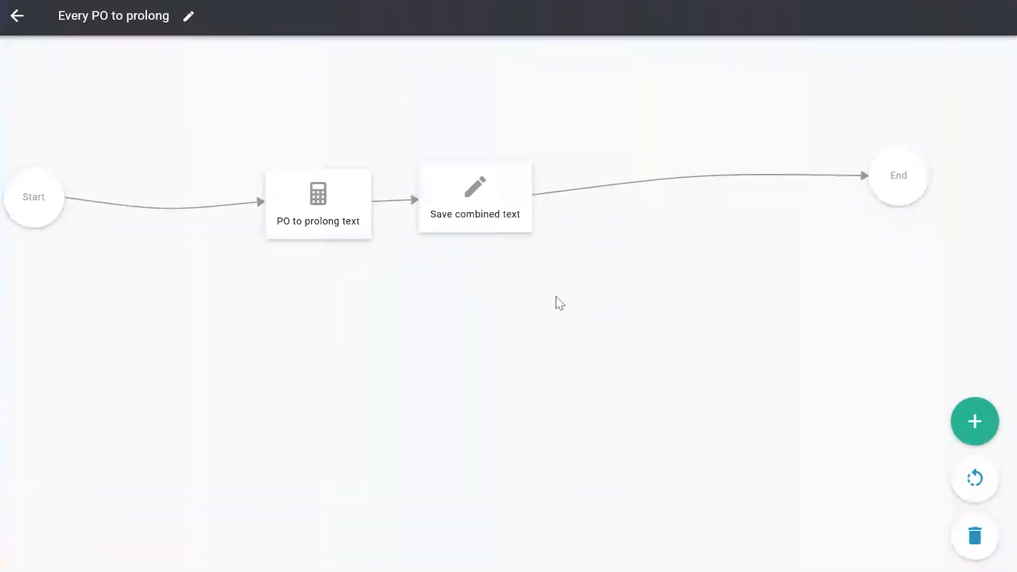
click(18, 16)
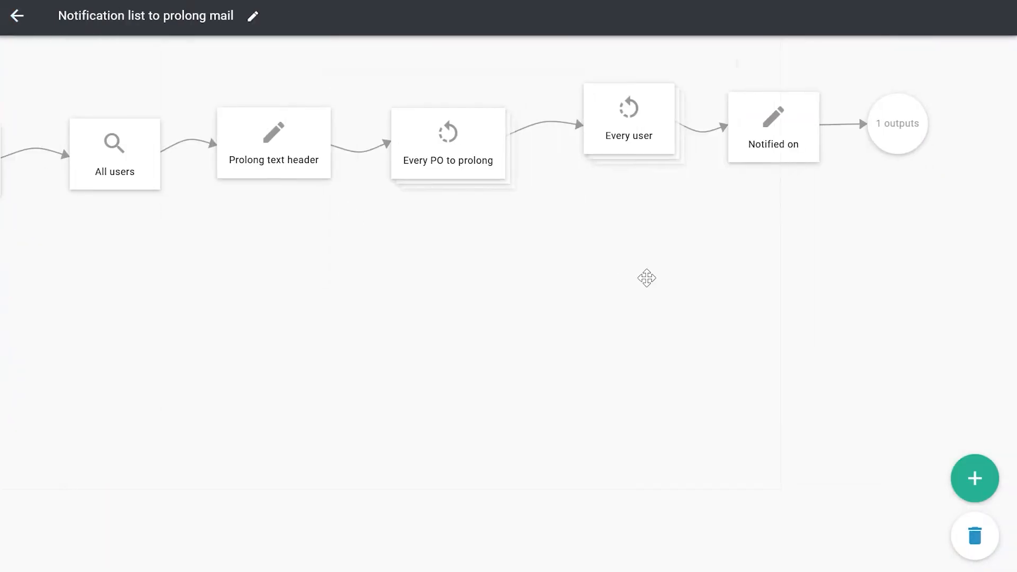
drag(647, 278, 533, 327)
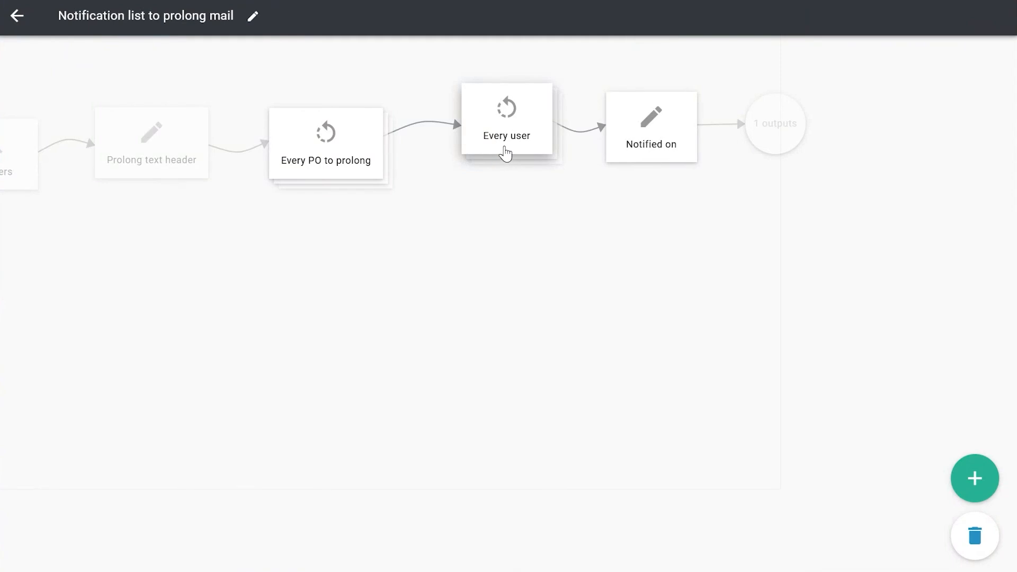
click(506, 153)
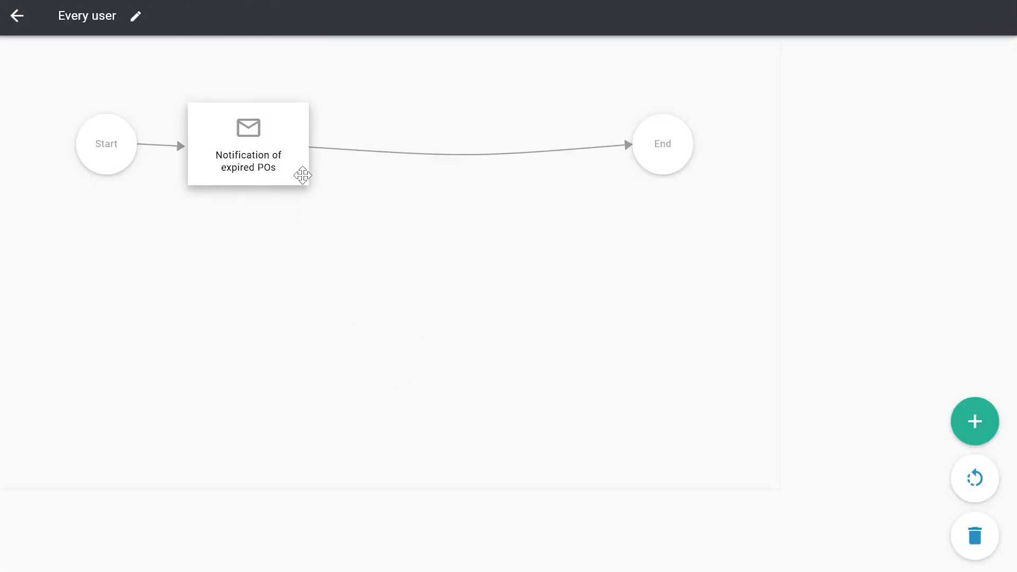
- Move the Notification of expired POs step midway between Start and End, and review its e-mail text before returning to the parent flow
drag(303, 175, 437, 205)
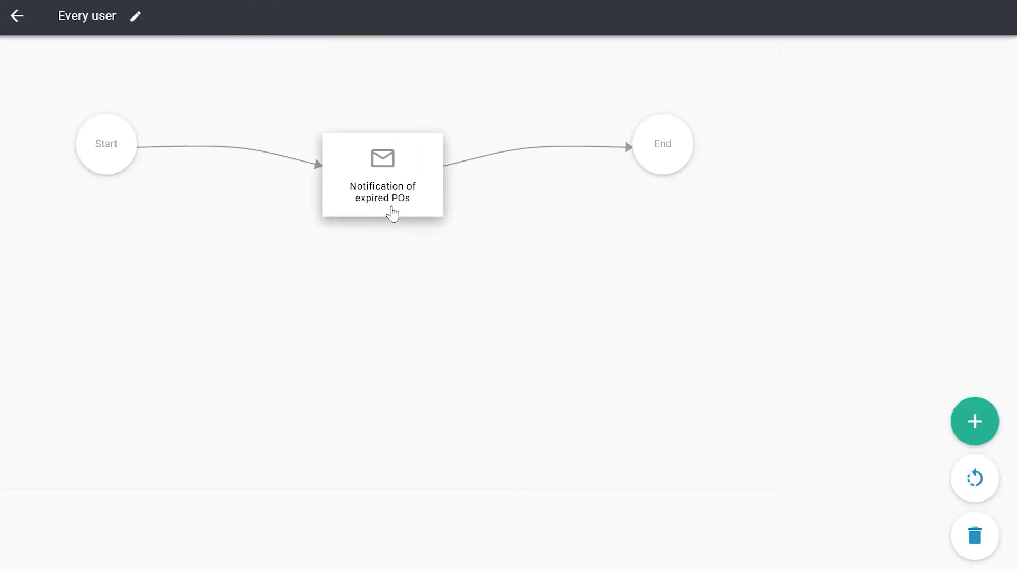
click(393, 214)
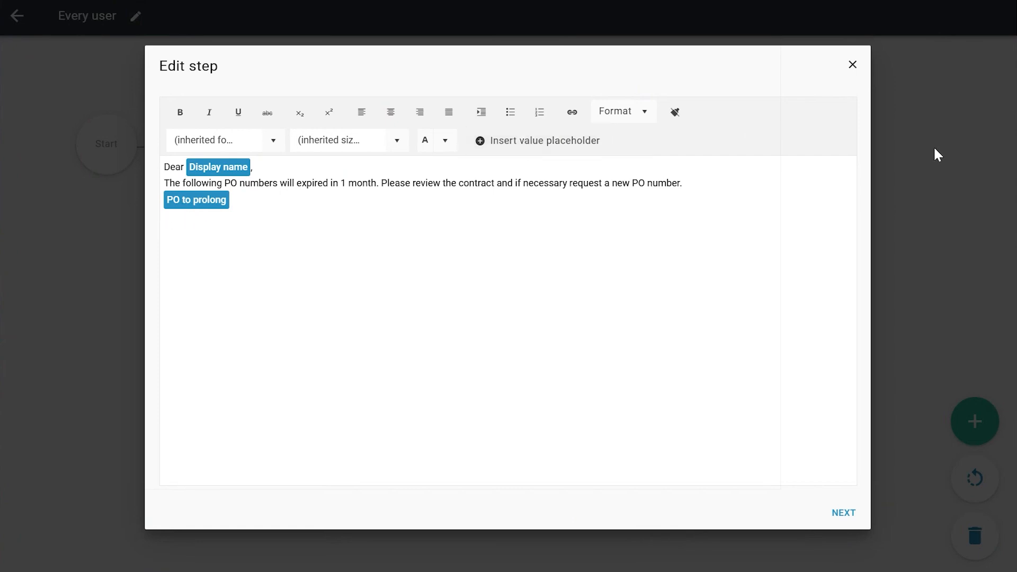
click(853, 65)
click(21, 17)
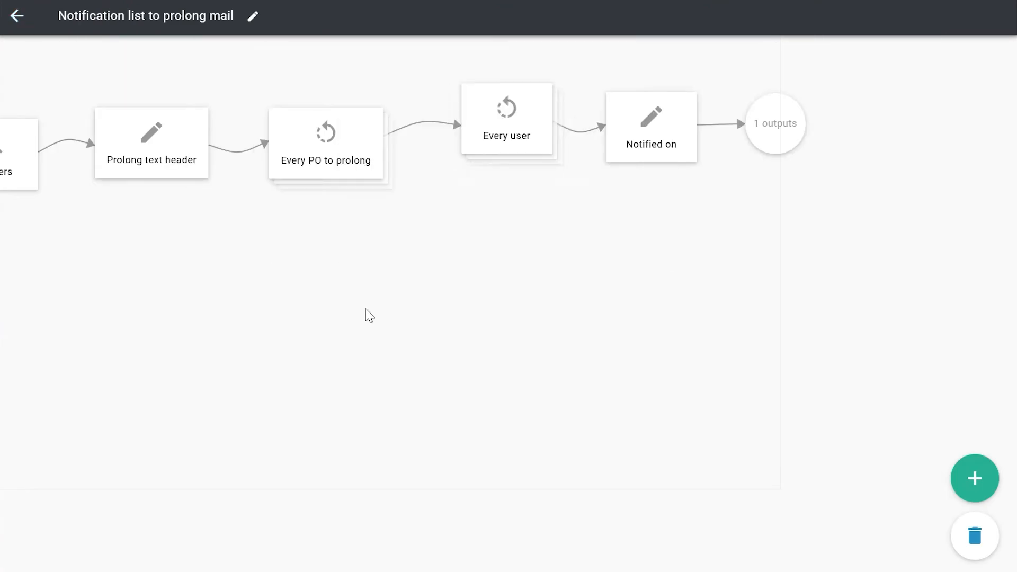
- Leave the notification flow and the "not" search, and show the application's automation flows
scroll(679, 248, right, 1)
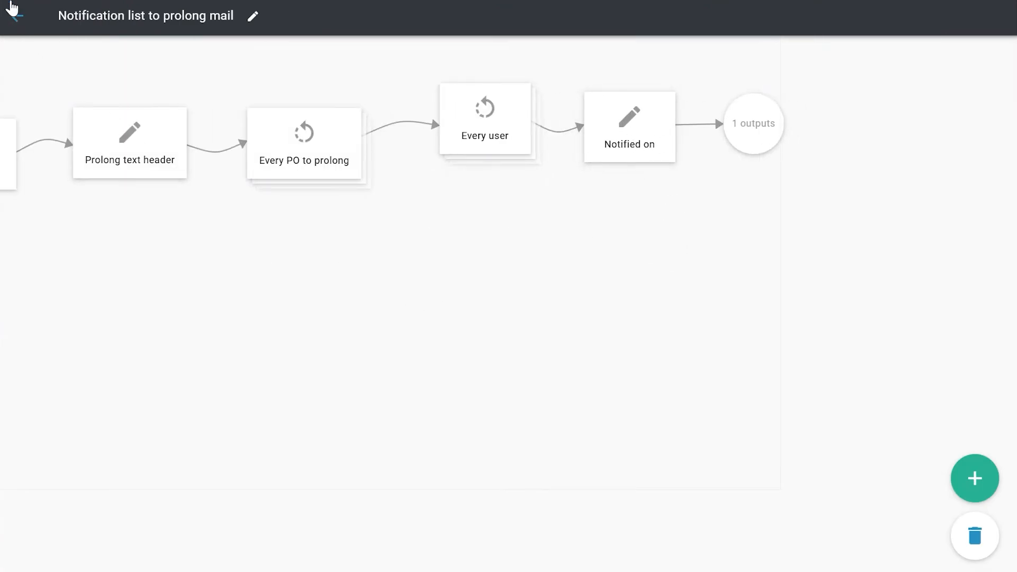
click(15, 15)
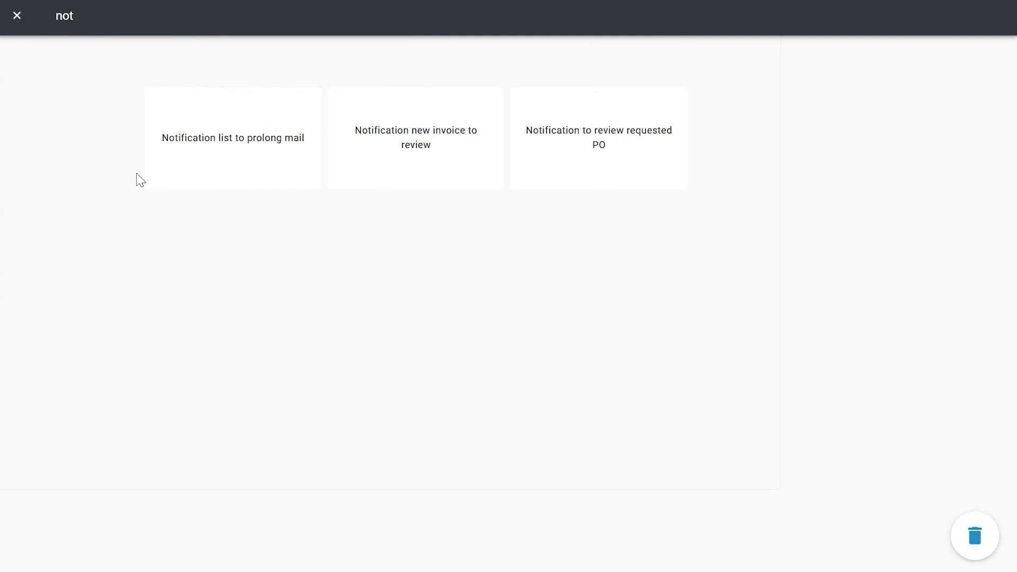
click(13, 19)
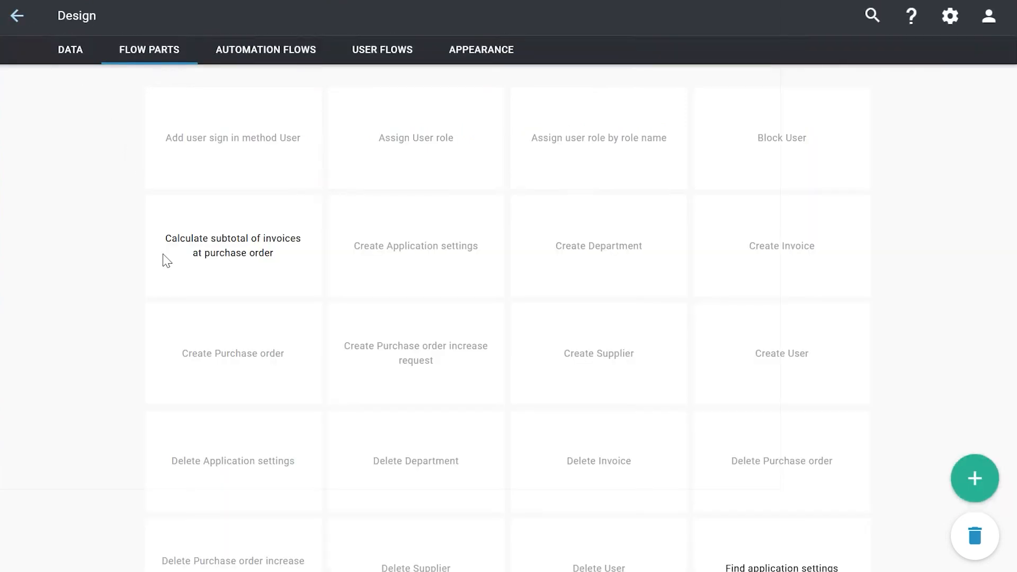
click(284, 59)
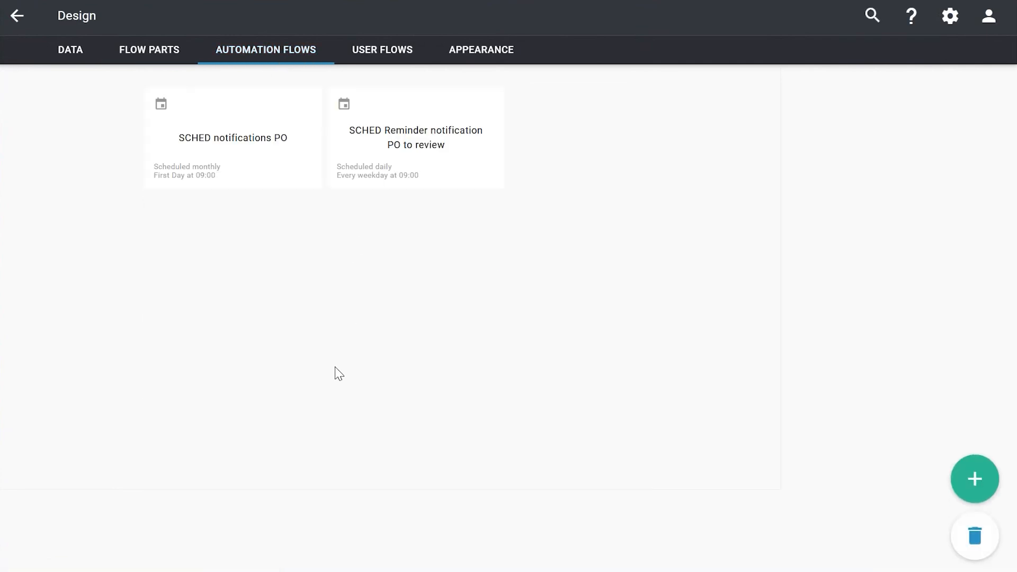